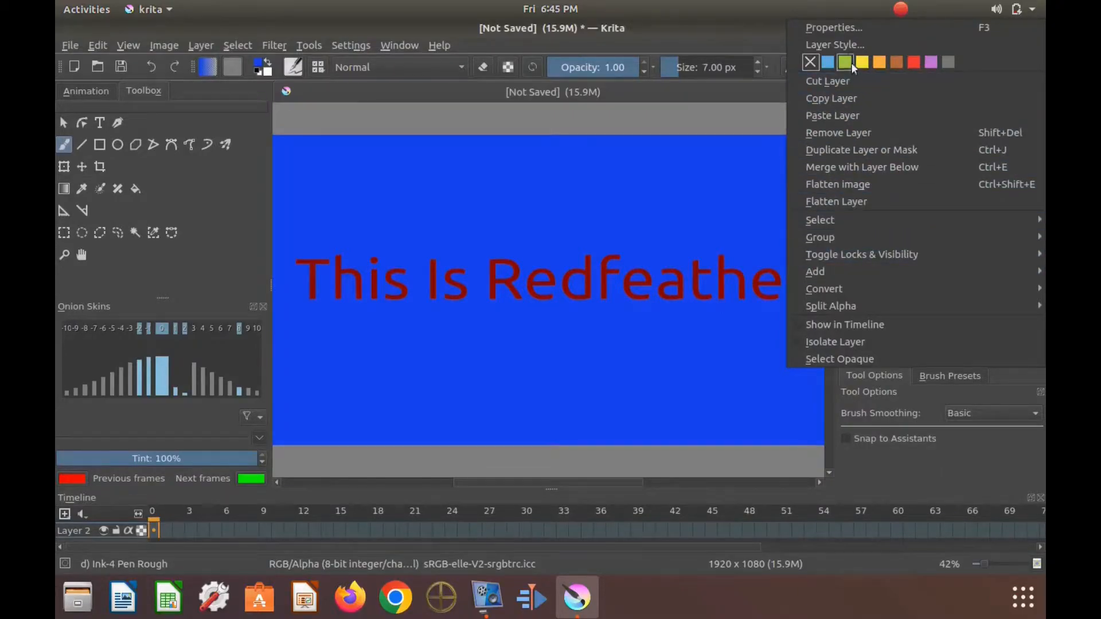
Step: Open the layer styles of Layer 2 and enable Bevel and Emboss with its Contour option
left_click(845, 47)
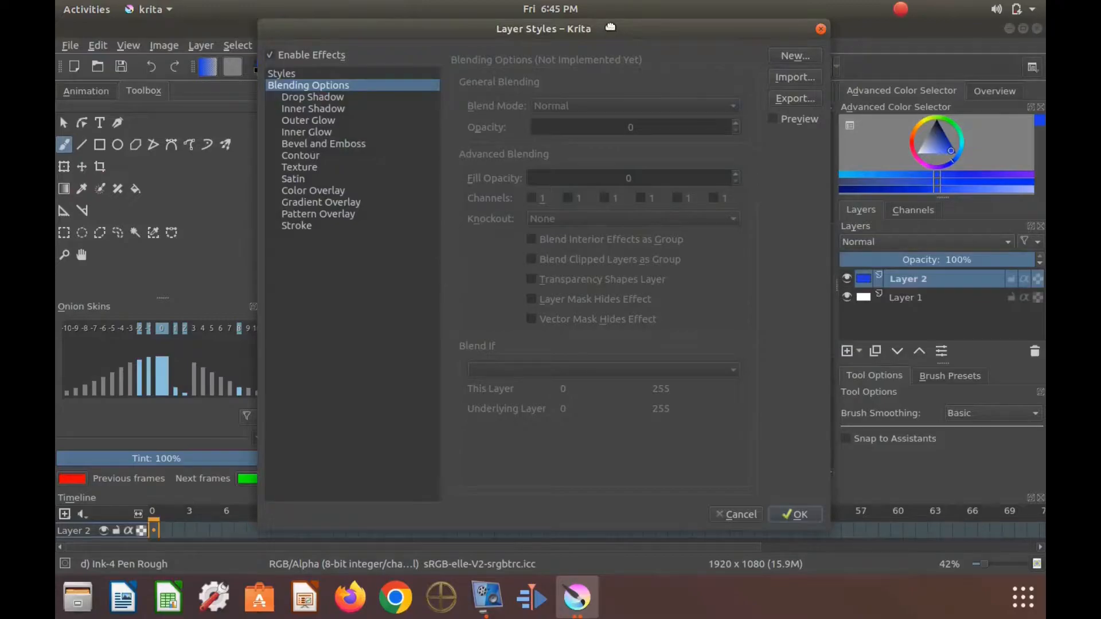
left_click_drag(610, 27, 648, 327)
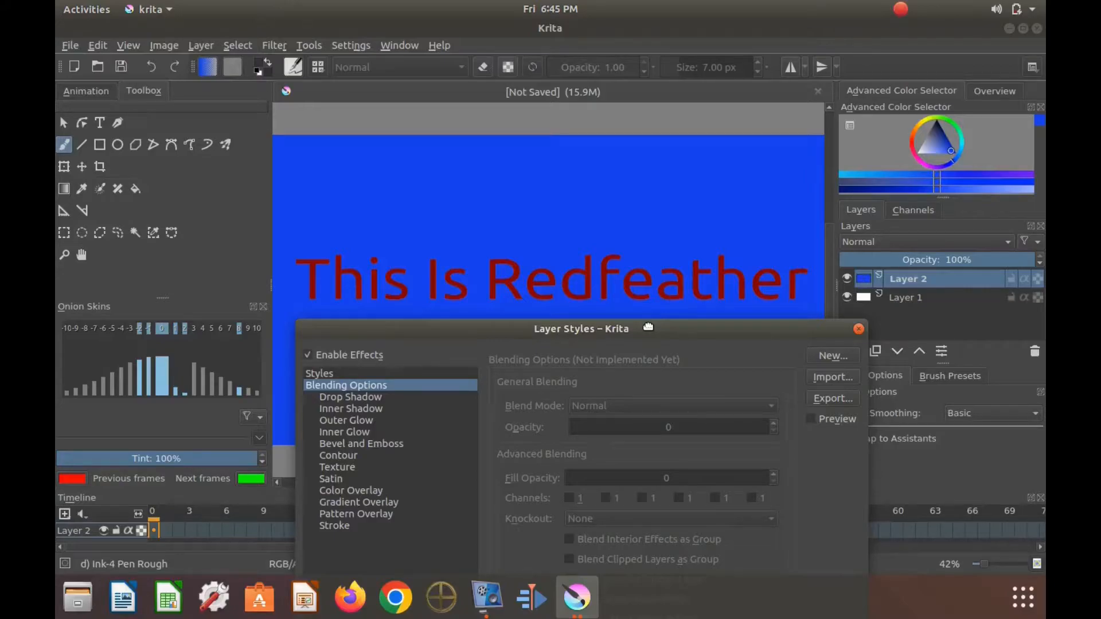
left_click_drag(648, 327, 540, 72)
left_click(251, 177)
left_click(228, 189)
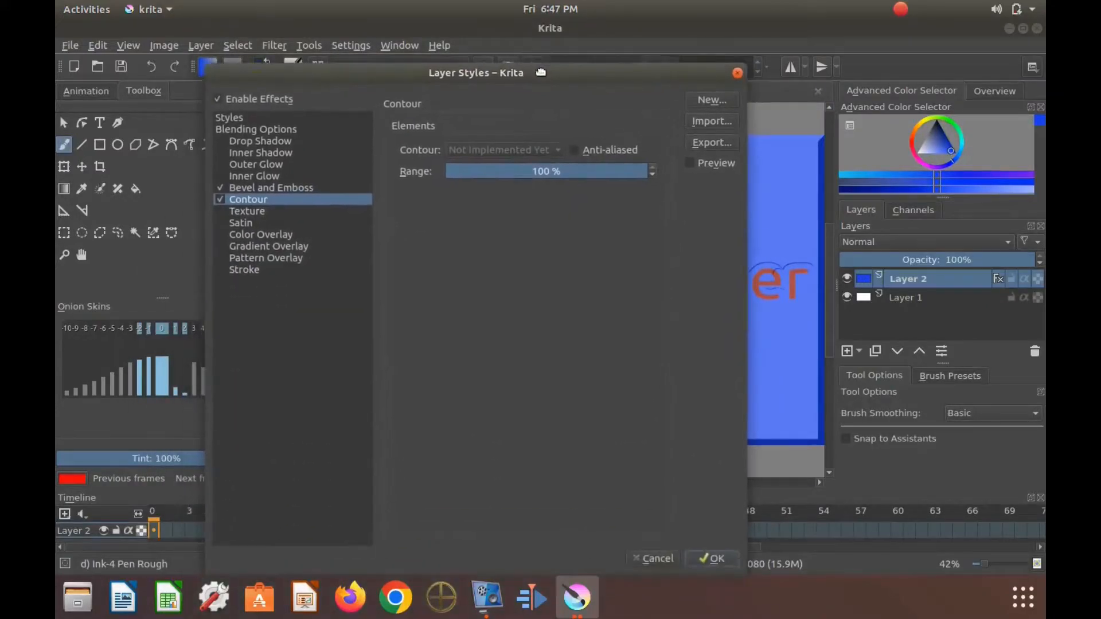
Step: Enable the Texture effect for Layer 2 using a rough, rock-like grey pattern
left_click(250, 210)
left_click(527, 256)
scroll(511, 278, "down", 3)
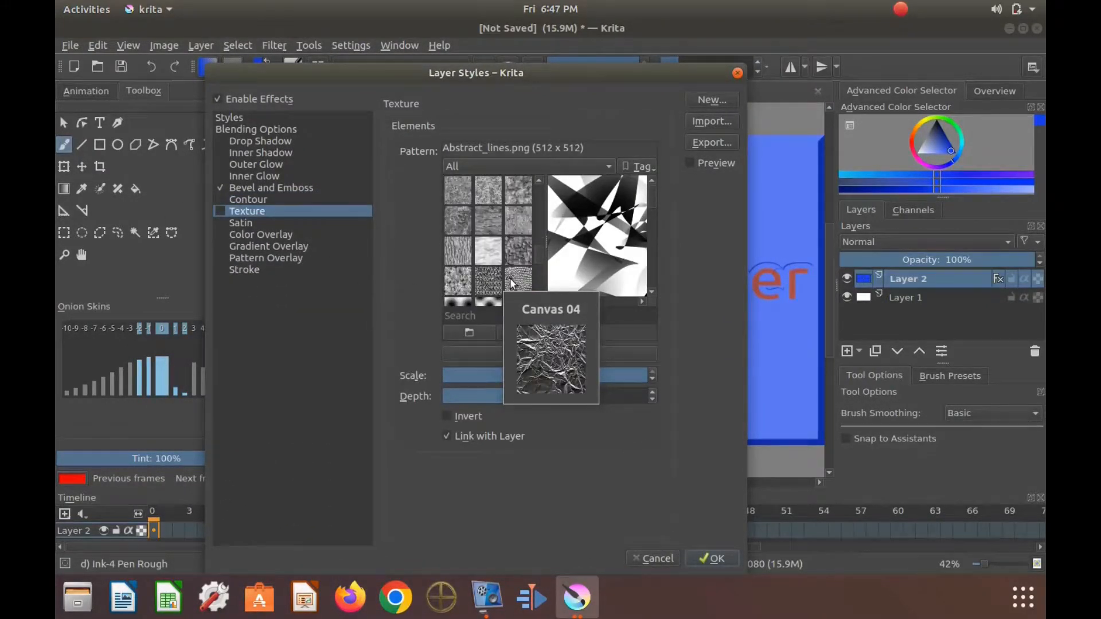
left_click(462, 226)
left_click(221, 211)
Step: Turn off the Texture effect and accept the remaining style settings for Layer 2
left_click_drag(560, 73, 611, 72)
left_click(659, 165)
left_click(659, 165)
left_click(270, 211)
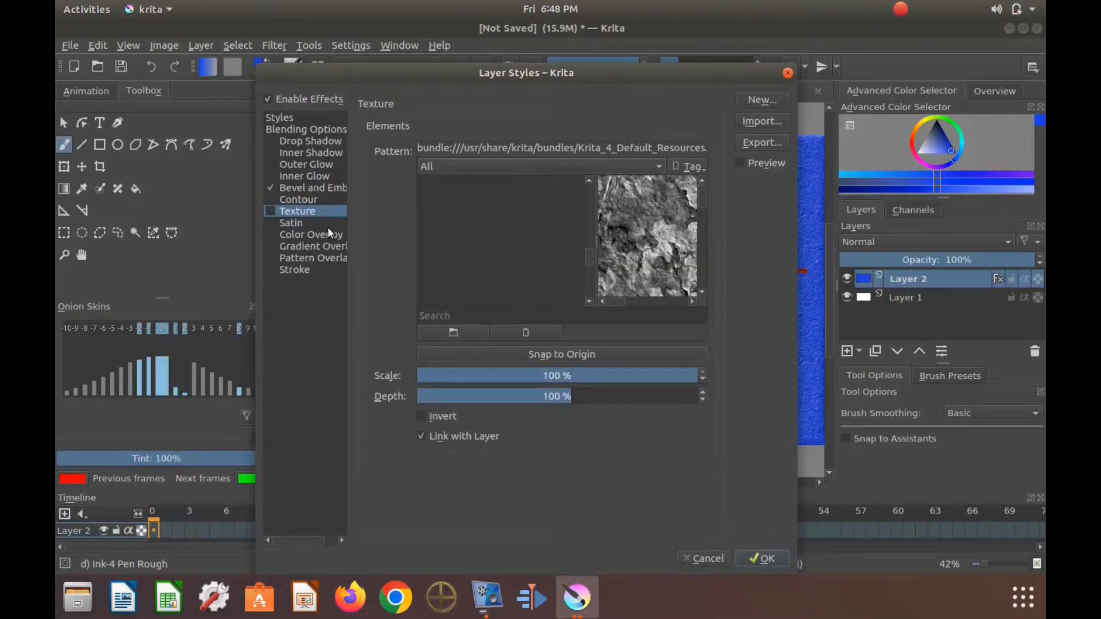
left_click_drag(595, 73, 528, 118)
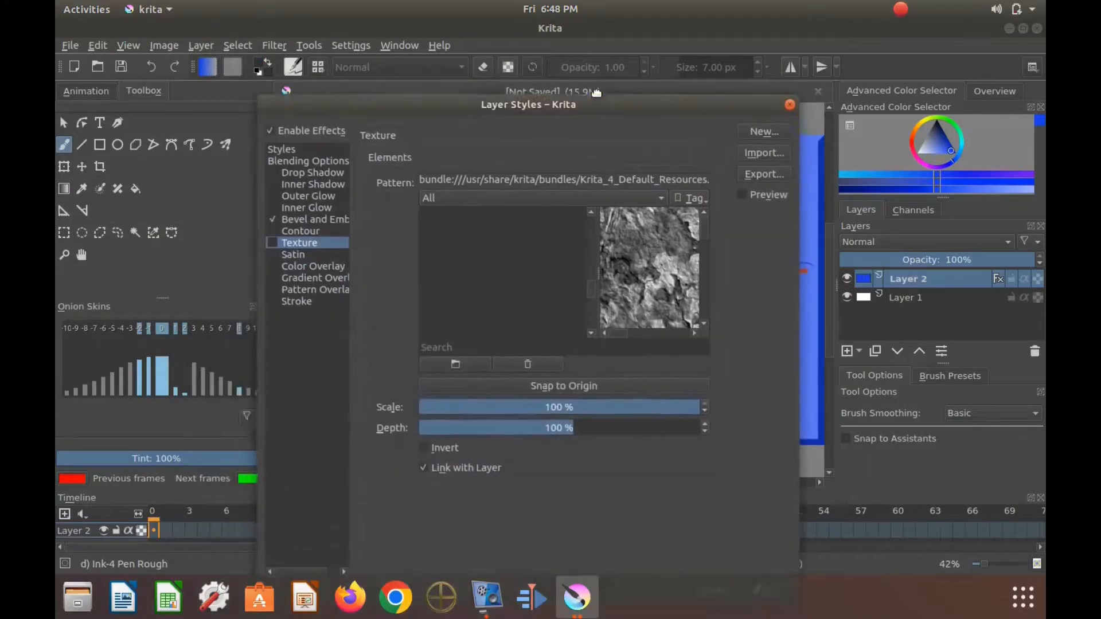
left_click(771, 548)
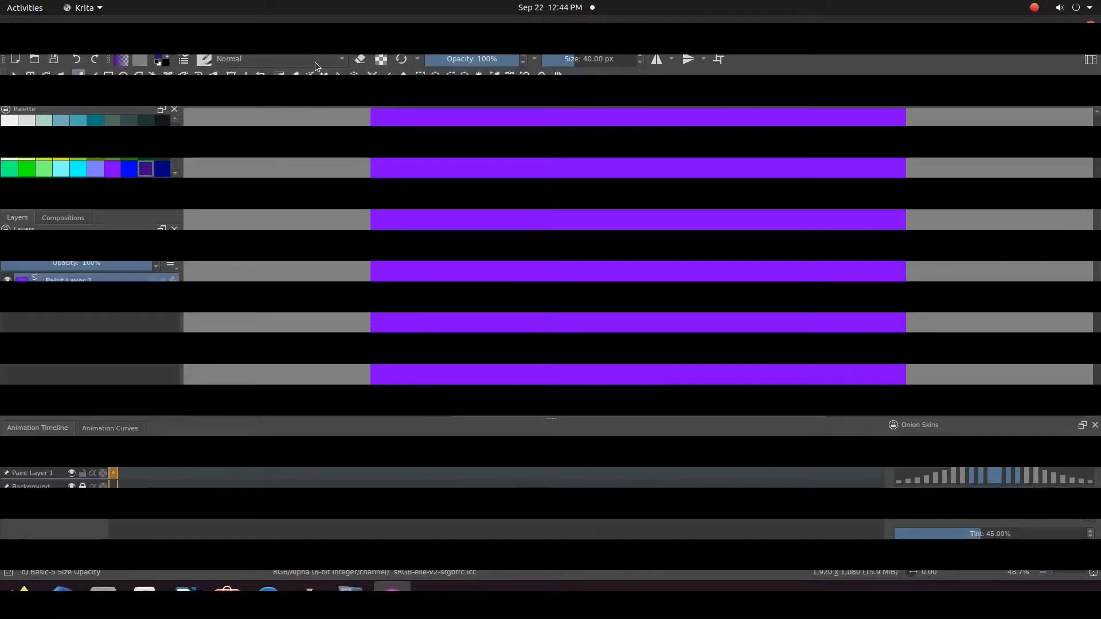
Step: Check the installed Krita version in the program information and close it
left_click(289, 41)
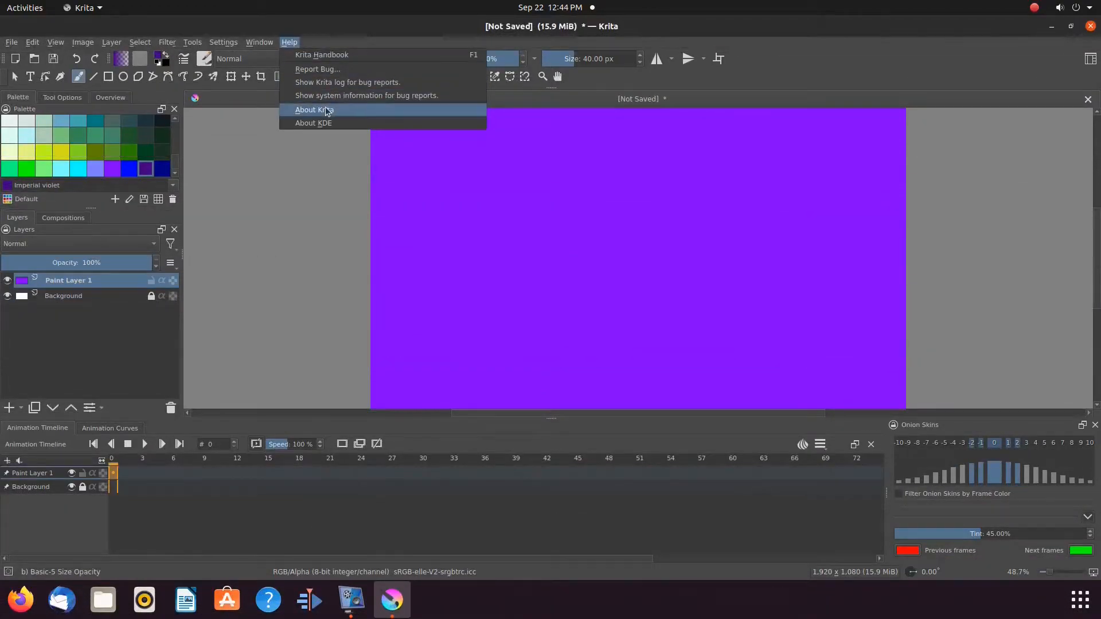
left_click(319, 111)
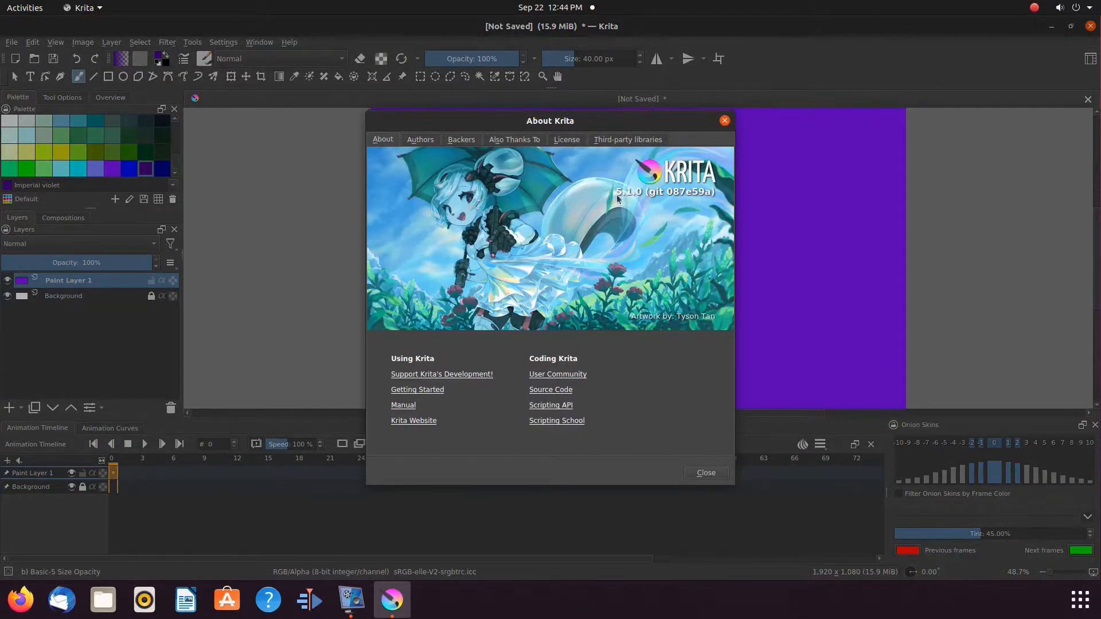
left_click(712, 473)
Step: Add a text object on the canvas and replace its placeholder with "This Is Redfeather"
left_click(30, 77)
left_click_drag(321, 286, 263, 289)
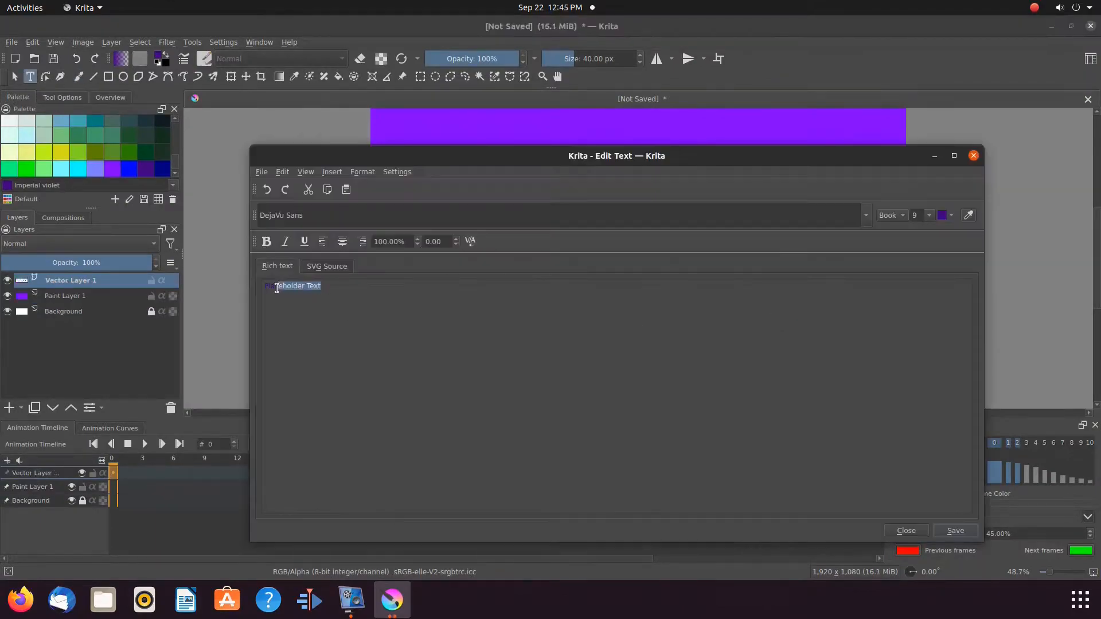
type("This Is Redfeather")
Step: Format the "This Is Redfeather" text at size 48 in dark red and save it
left_click(928, 216)
scroll(927, 232, "down", 3)
left_click(920, 297)
left_click(951, 215)
left_click(1060, 230)
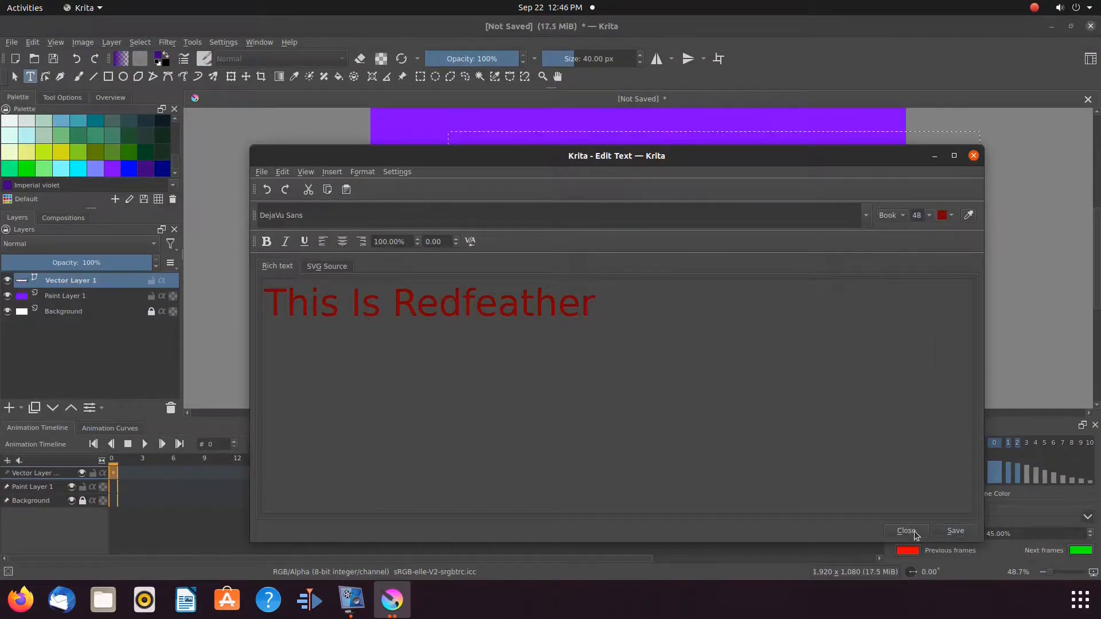
left_click(955, 530)
Step: Hide Paint Layer 1 and open the layer styles of Vector Layer 1
left_click(7, 297)
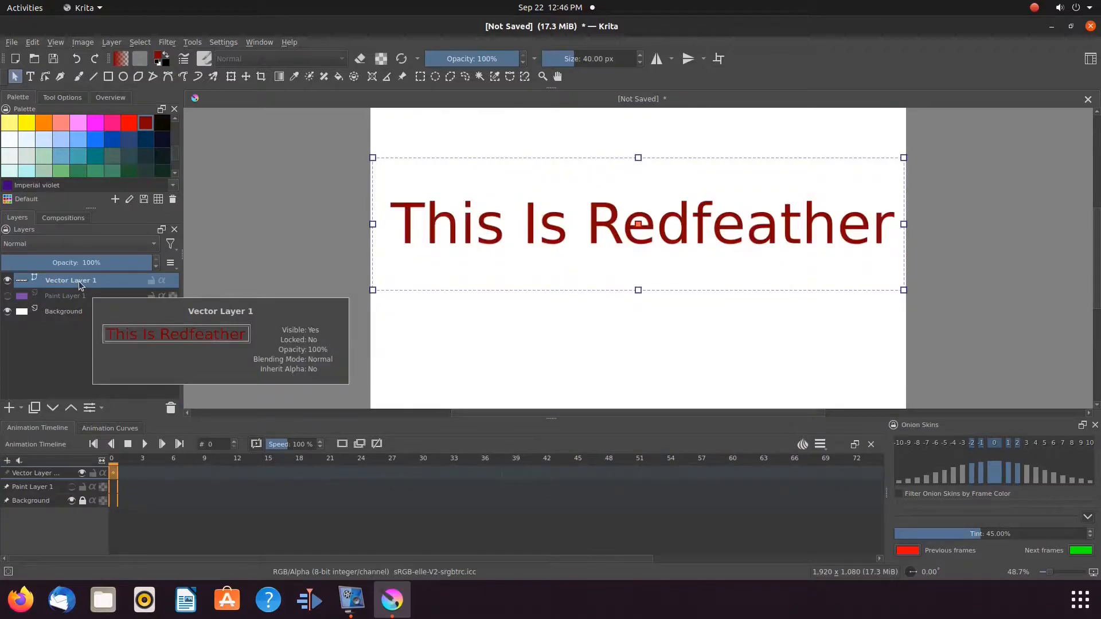
right_click(78, 280)
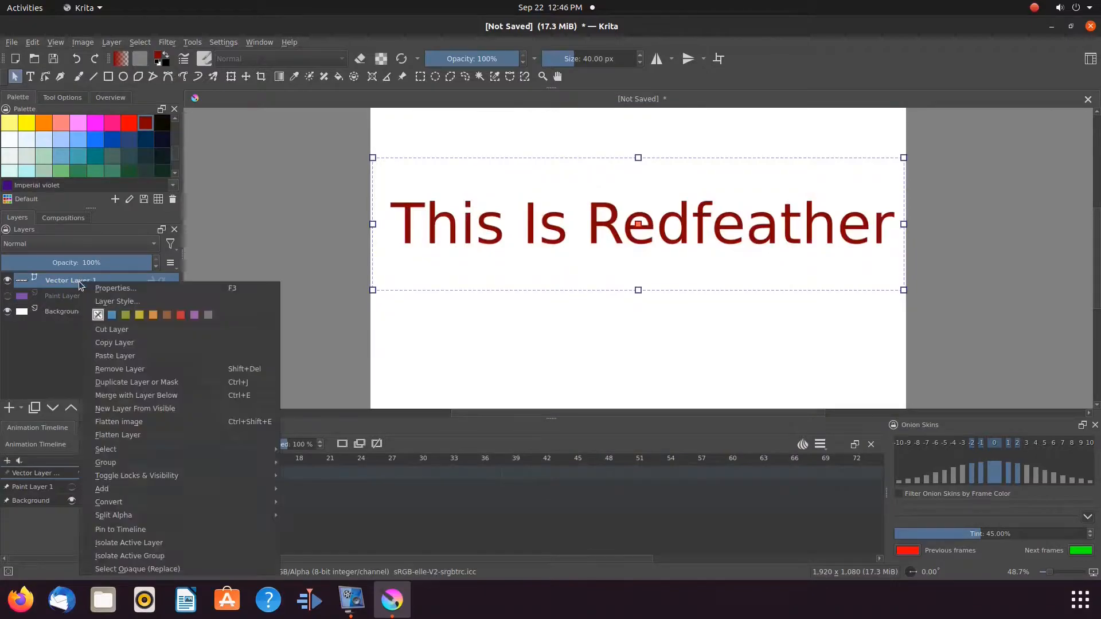
left_click(119, 304)
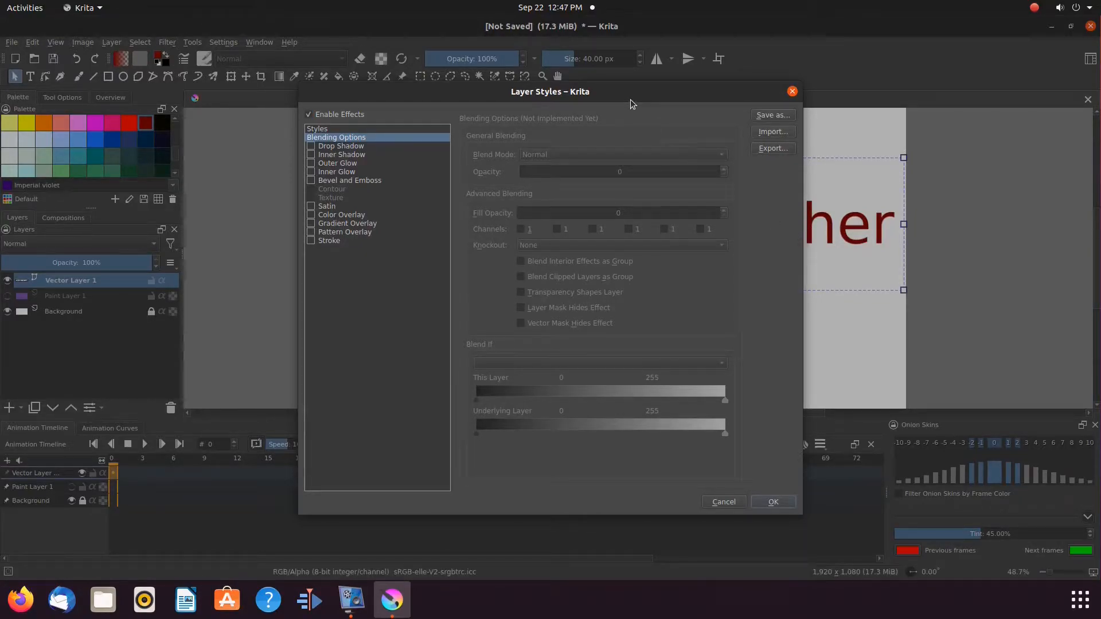
Step: Try to move the Layer Styles dialog off the text and restore the maximized main window
left_click_drag(629, 92, 640, 177)
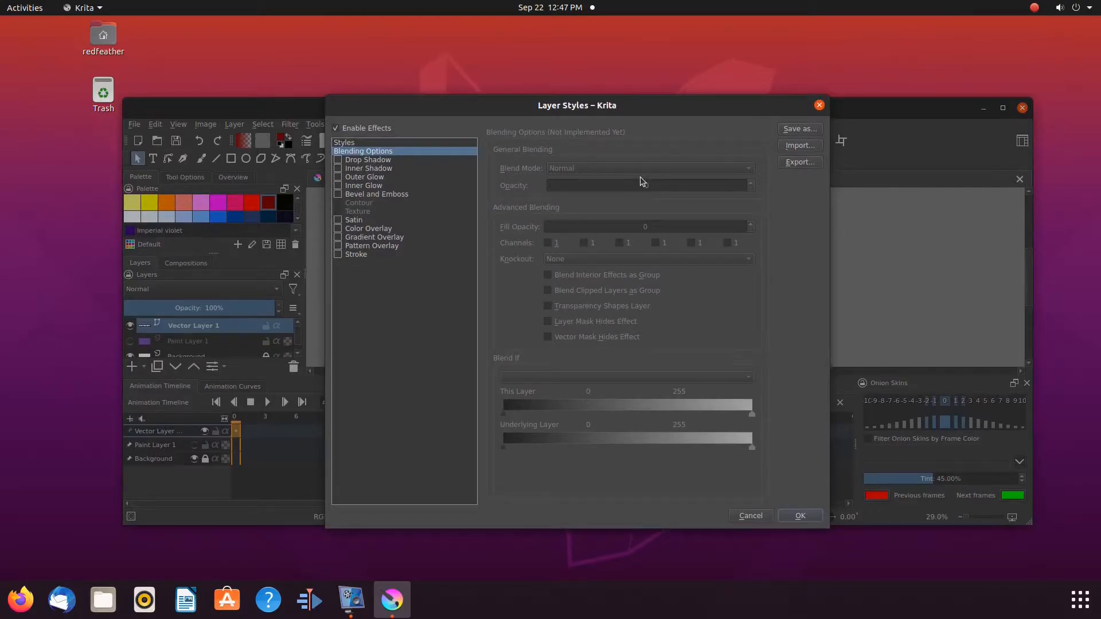
left_click(1004, 107)
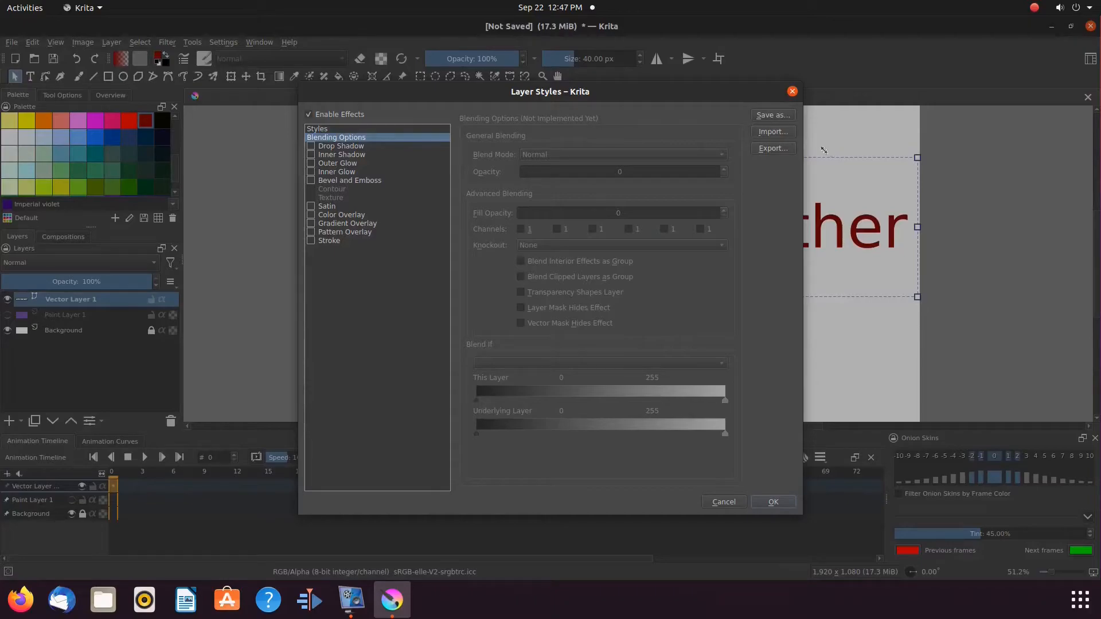
left_click_drag(642, 95, 641, 110)
right_click(642, 94)
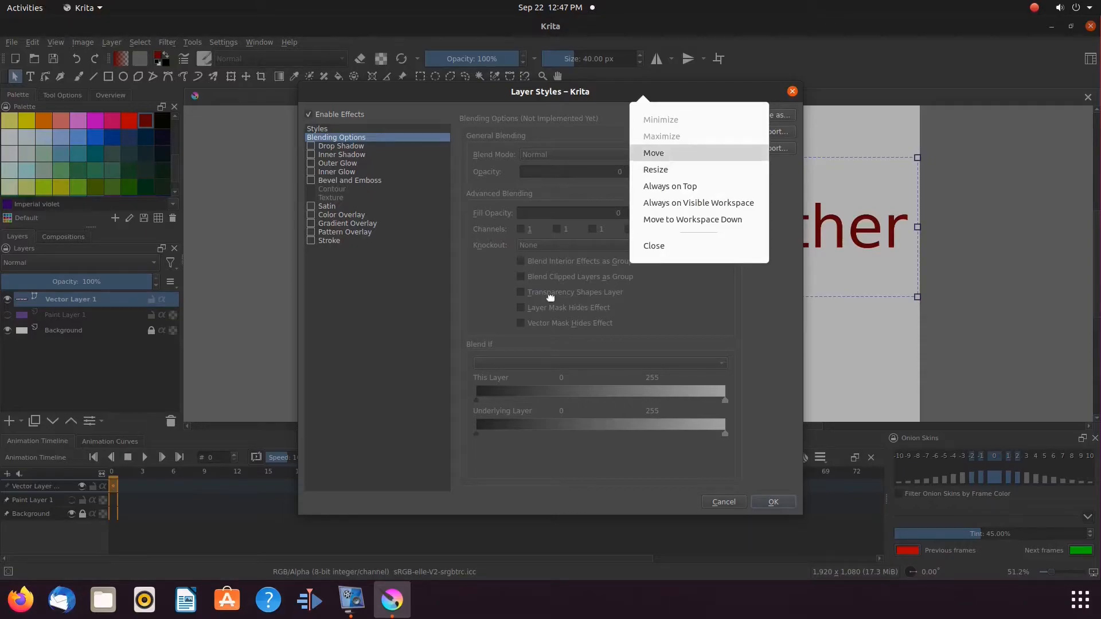
left_click(653, 153)
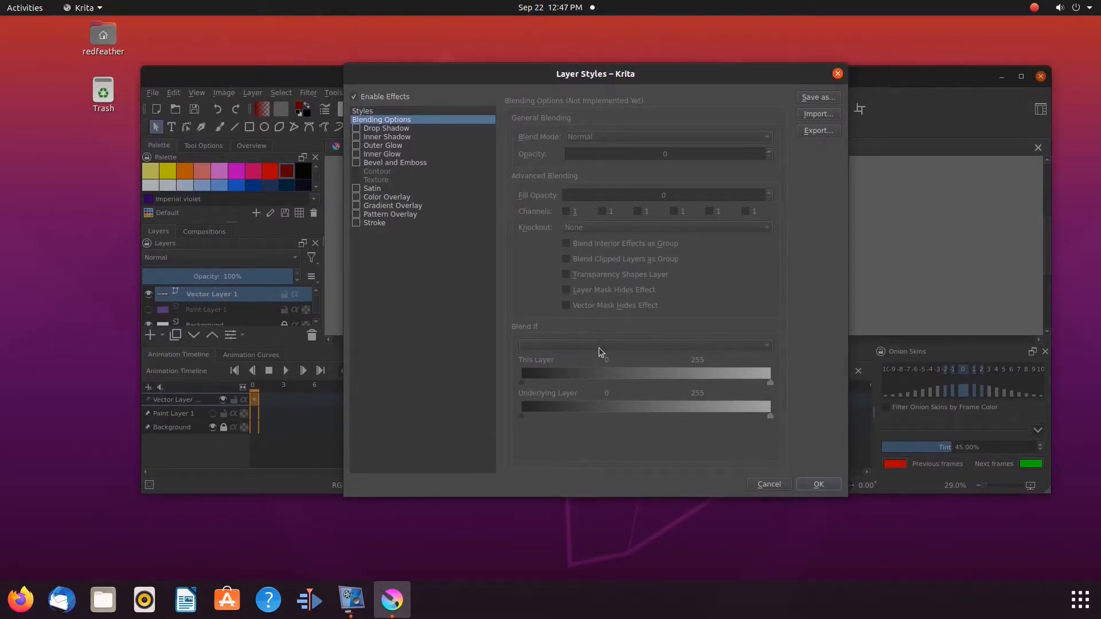
key("Escape")
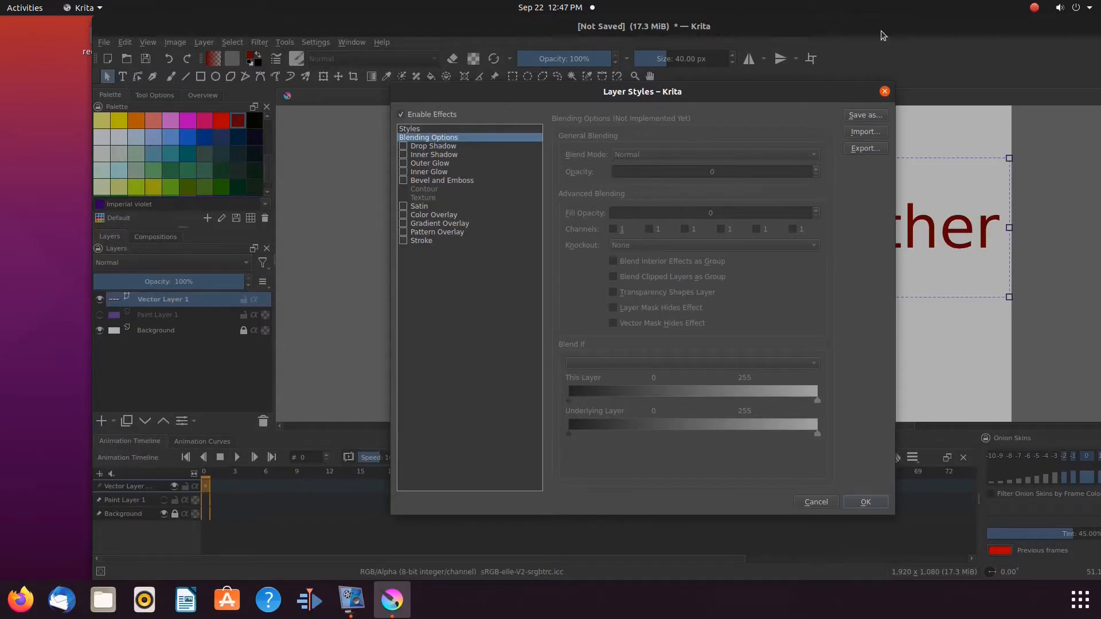
left_click_drag(880, 32, 791, 32)
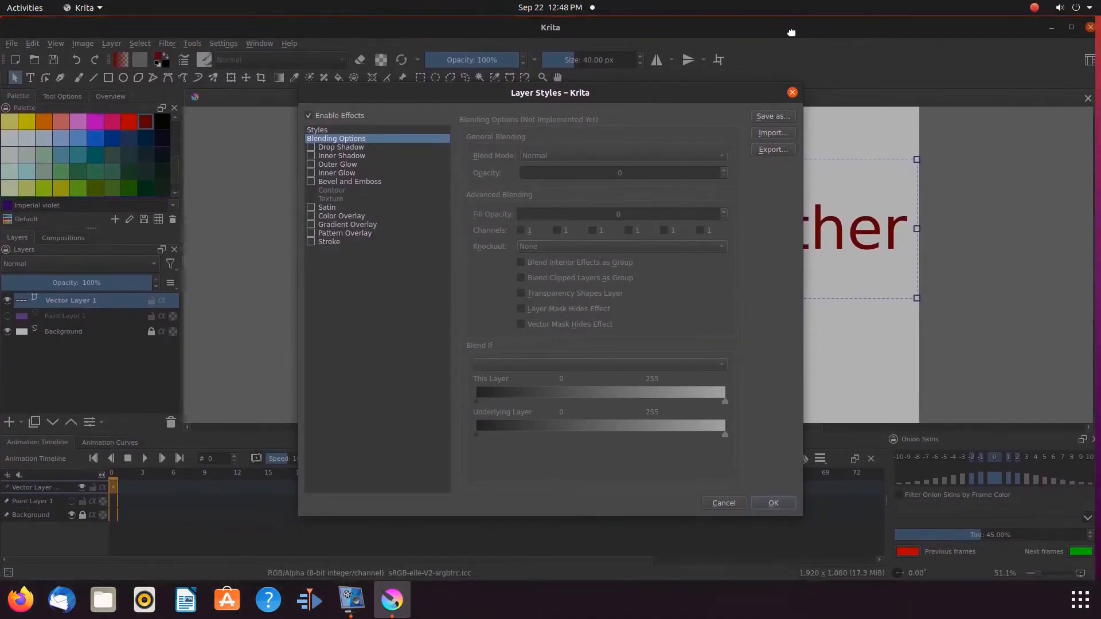
left_click(1071, 27)
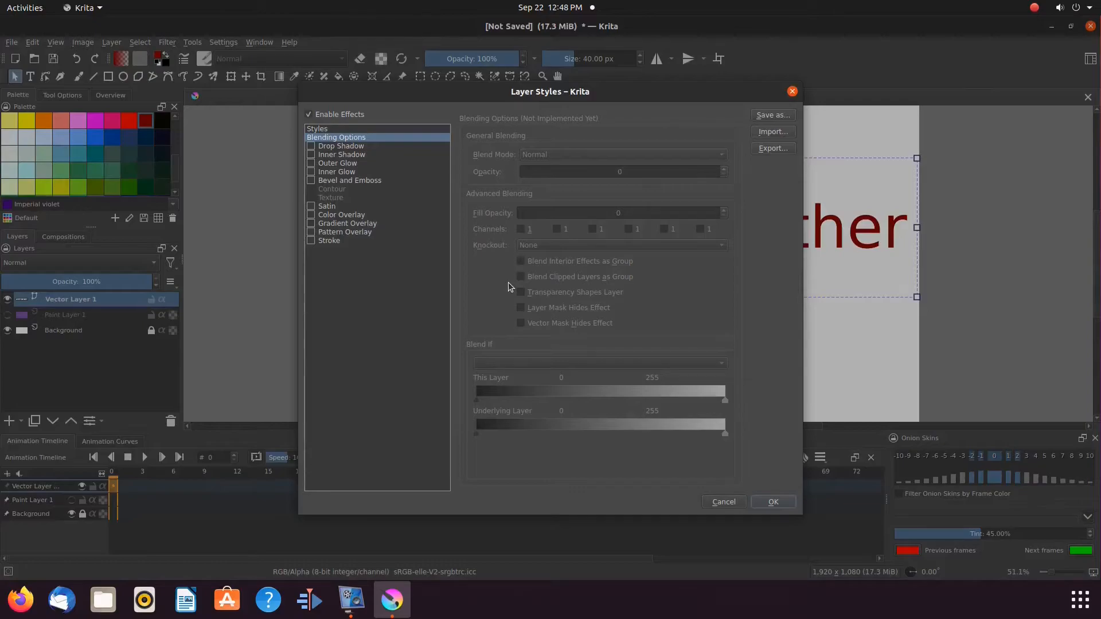
Step: Apply Bevel and Emboss to Vector Layer 1 with the Inner Bevel style and default settings
left_click(311, 182)
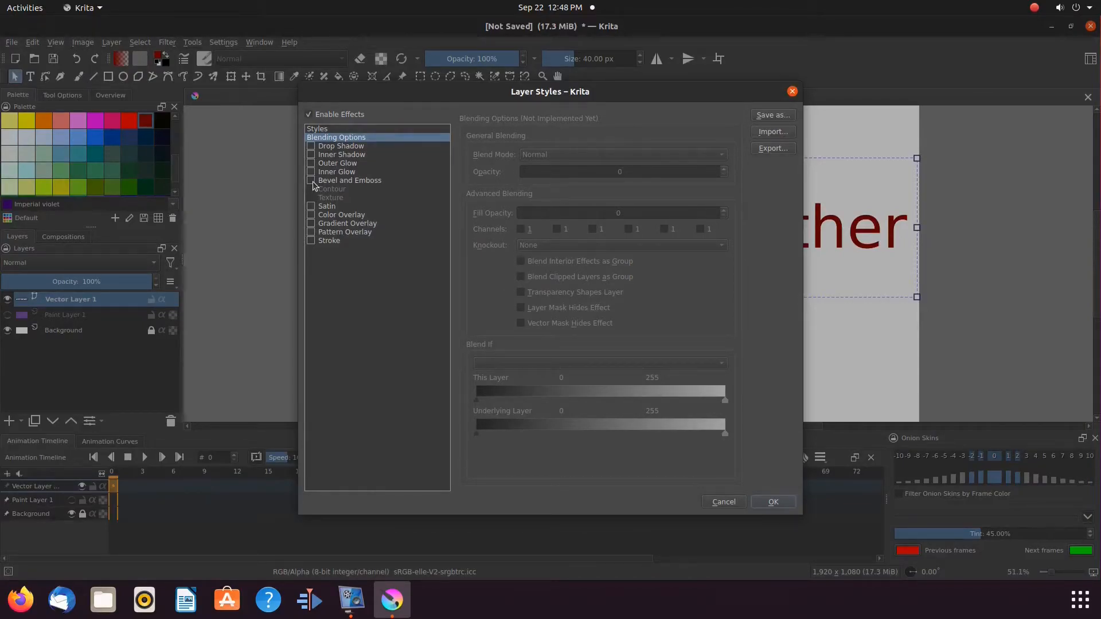
left_click(370, 184)
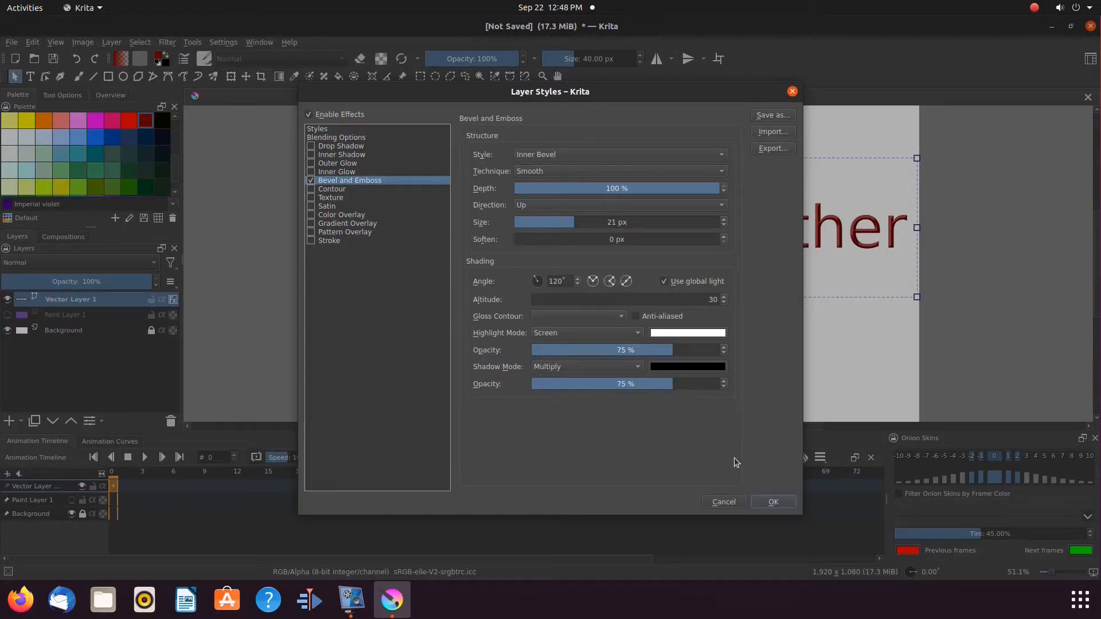
left_click(773, 502)
Step: Review the list of effects in Vector Layer 1's layer styles and close the dialog
right_click(93, 298)
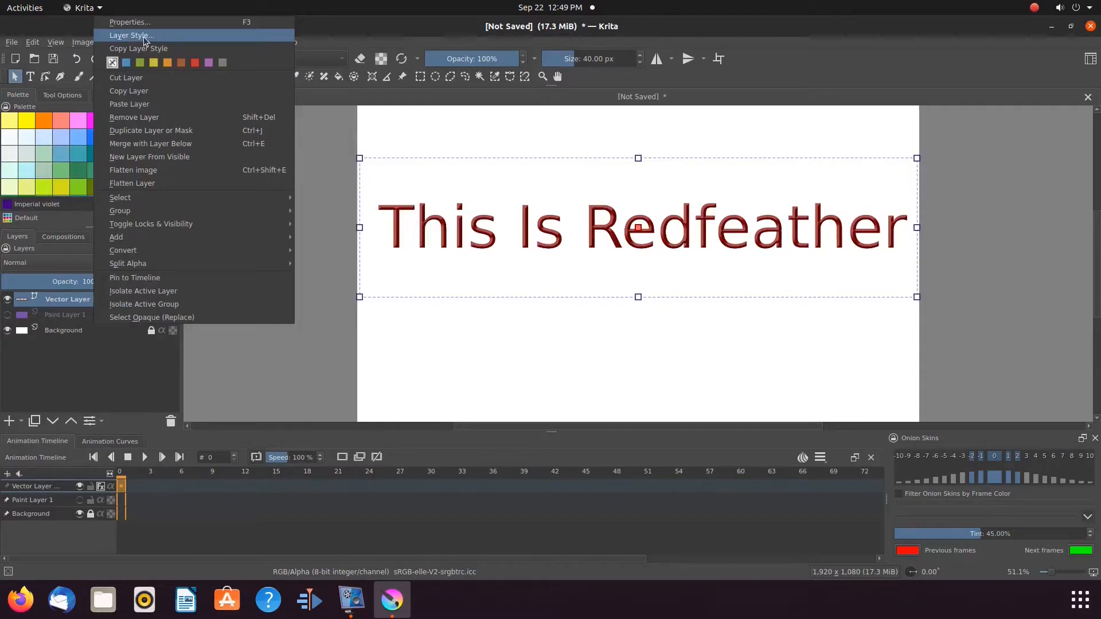
left_click(144, 35)
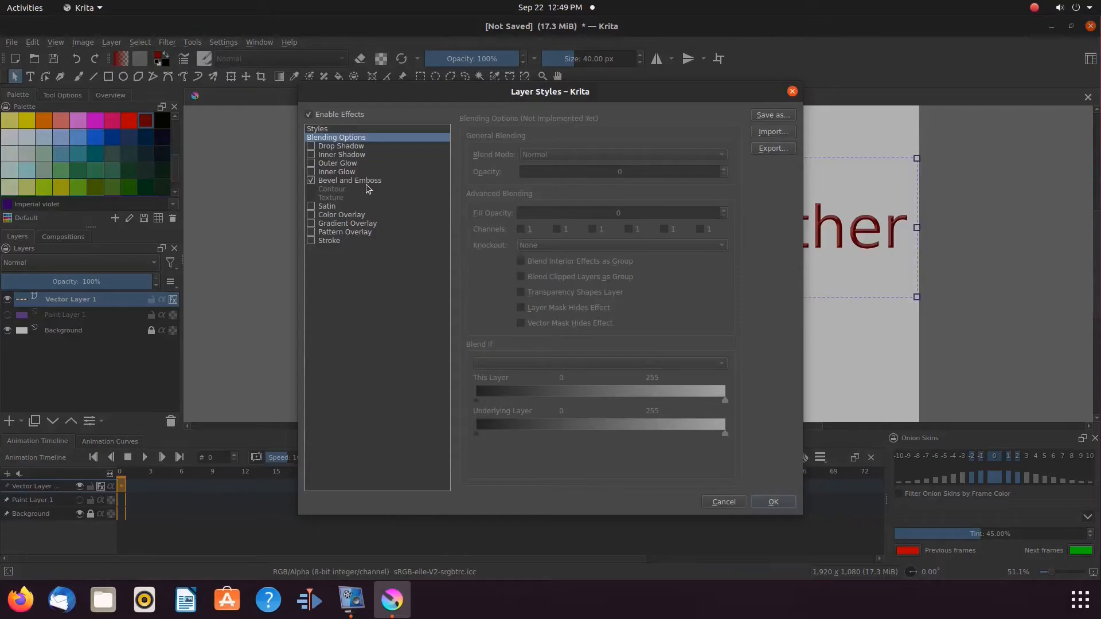
left_click(779, 504)
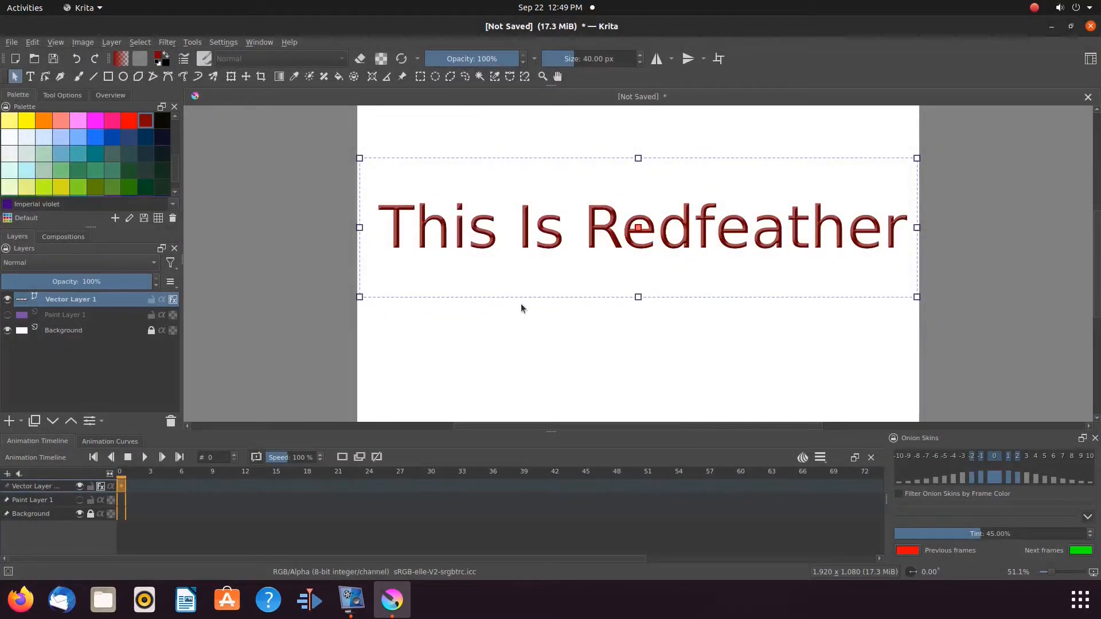
Step: Stretch the "This Is Redfeather" text vertically with the Transform tool to fill most of the page height
scroll(521, 304, "up", 3)
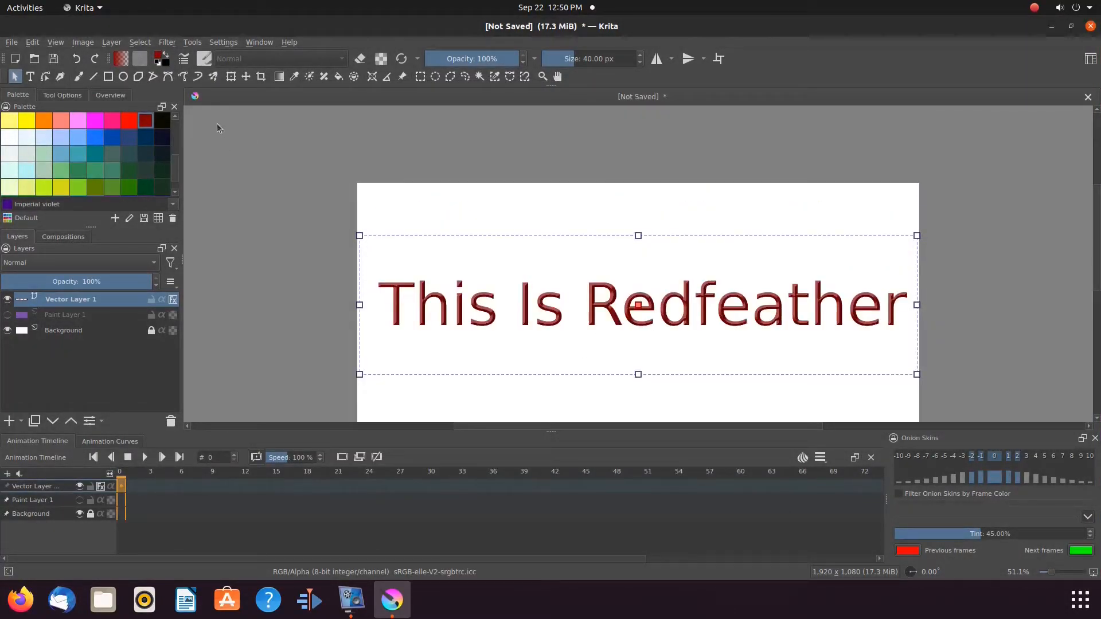
left_click(231, 77)
left_click_drag(642, 279, 642, 369)
scroll(1097, 285, "down", 3)
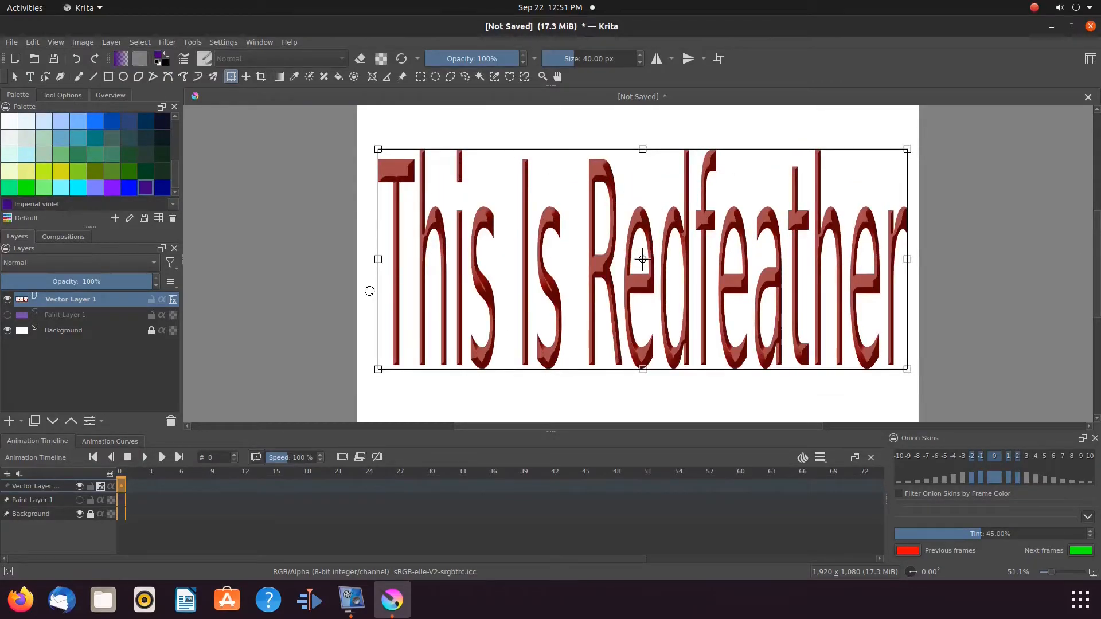
Step: Set Vector Layer 1's Pattern Overlay to the 21_texture-chainmail.png pattern and apply the style
right_click(74, 300)
left_click(129, 42)
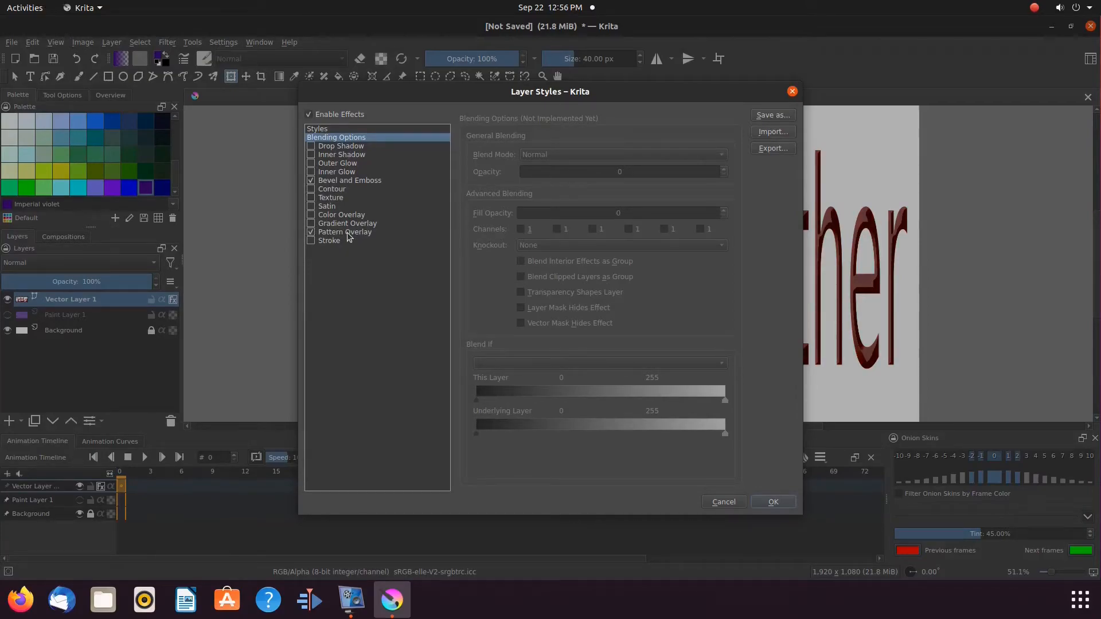
left_click(348, 233)
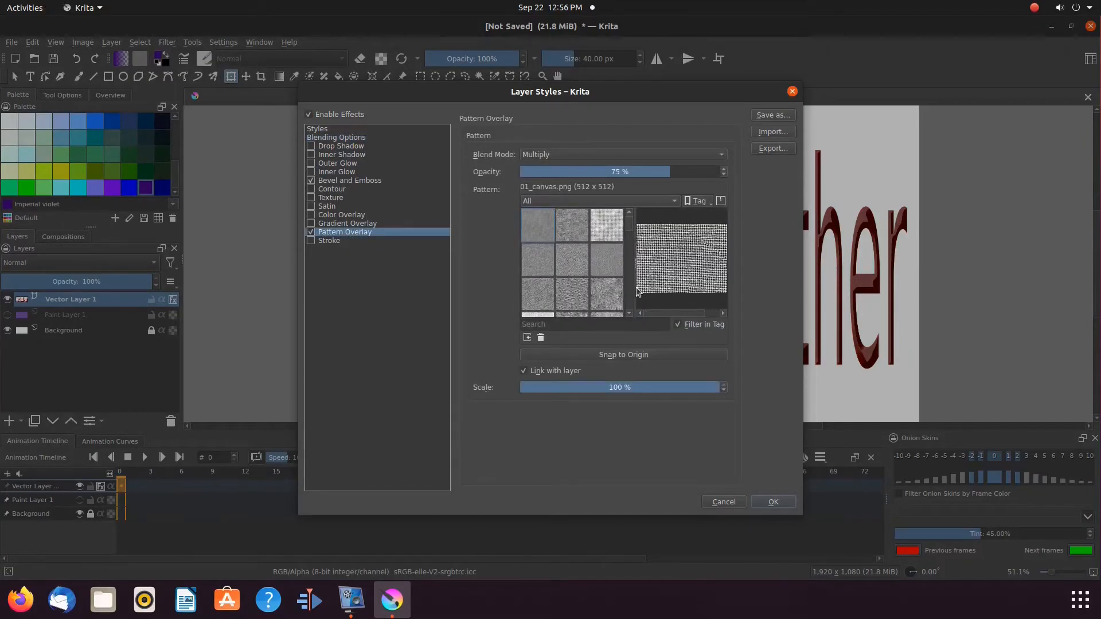
scroll(573, 297, "down", 2)
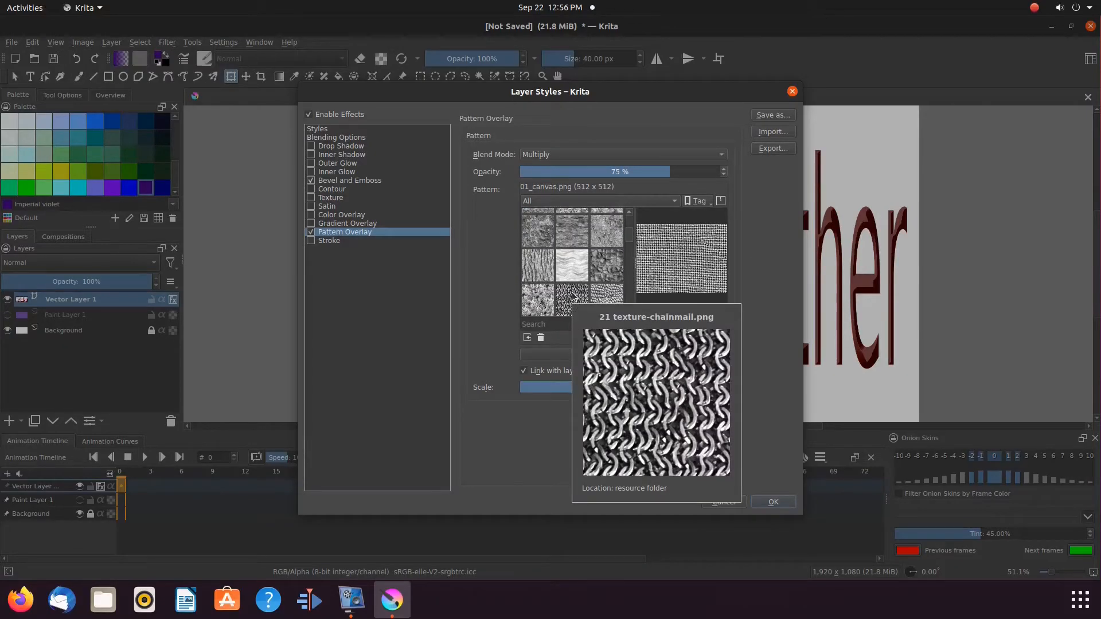
left_click(572, 296)
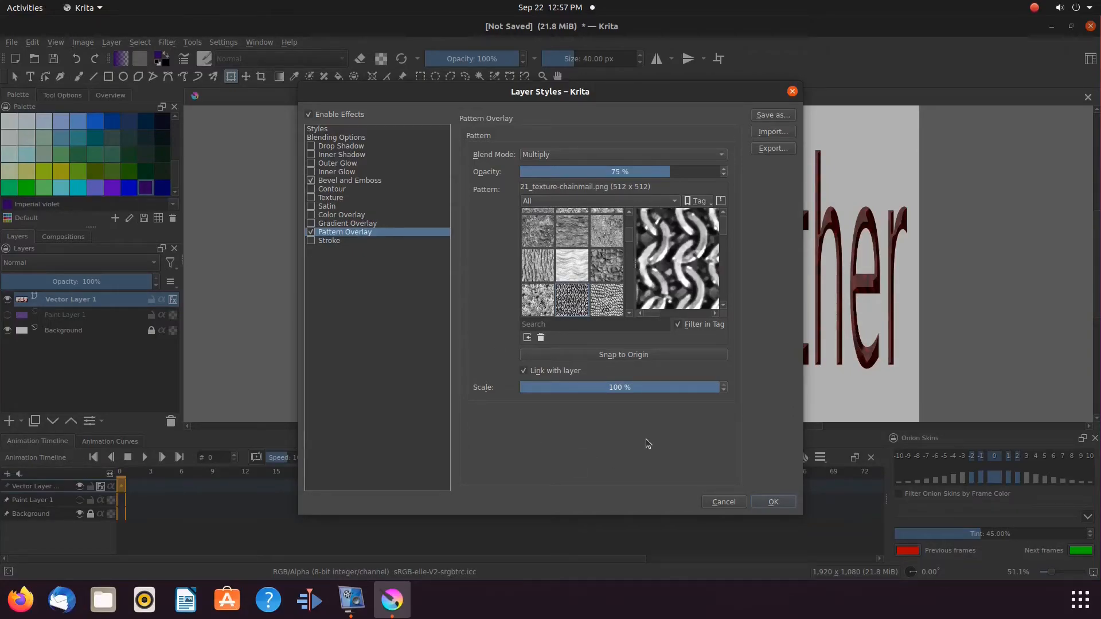
left_click(773, 502)
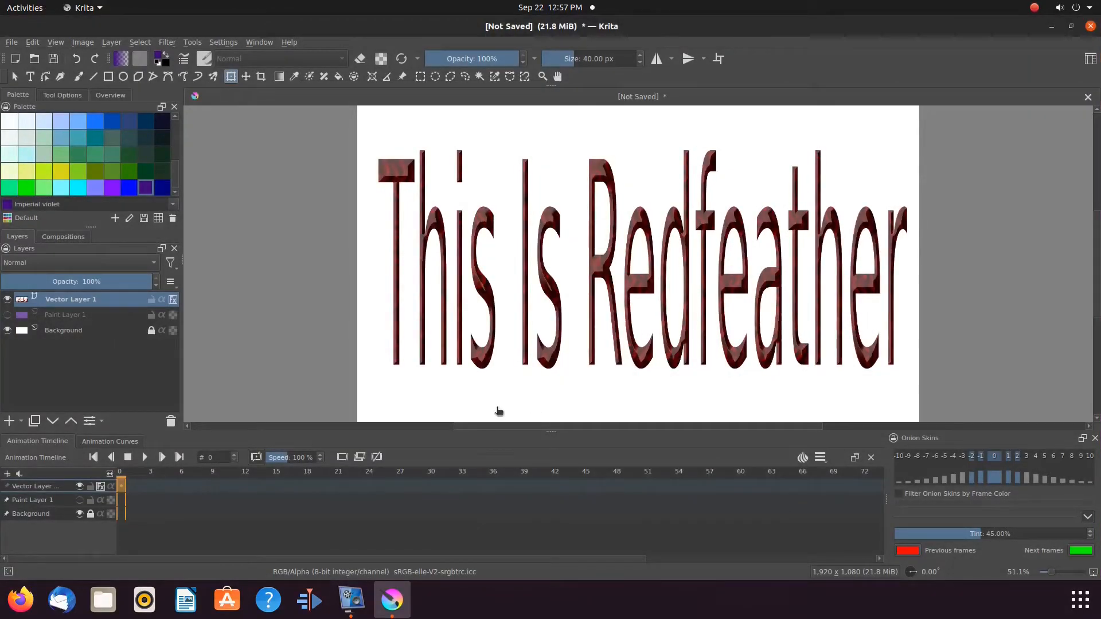
Step: Show Paint Layer 1 behind the text and select the text object on Vector Layer 1
left_click(8, 314)
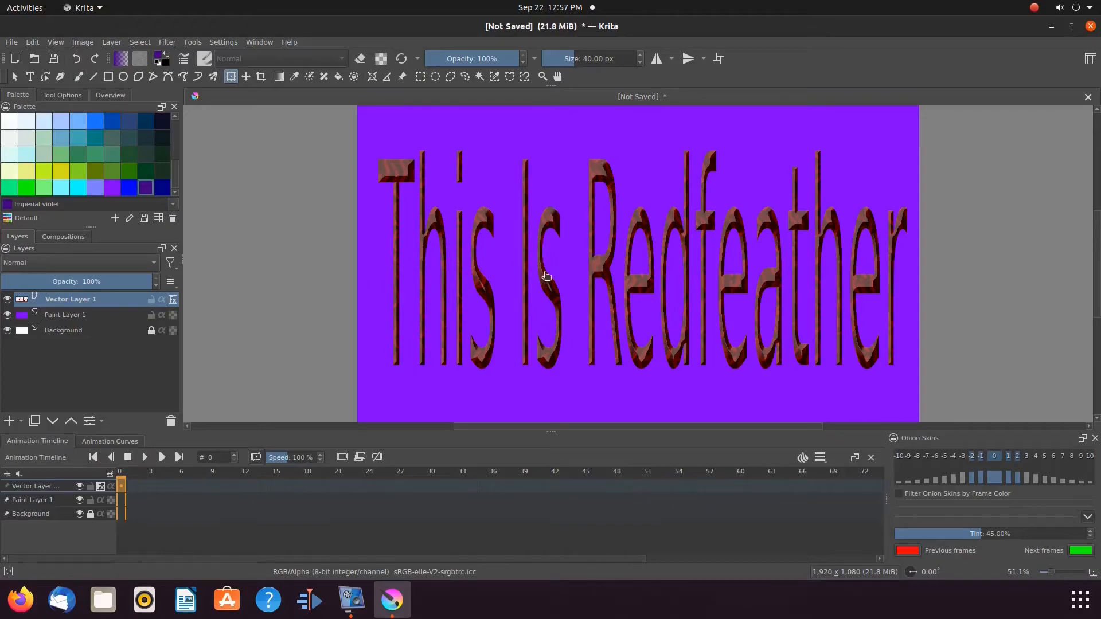
left_click(15, 76)
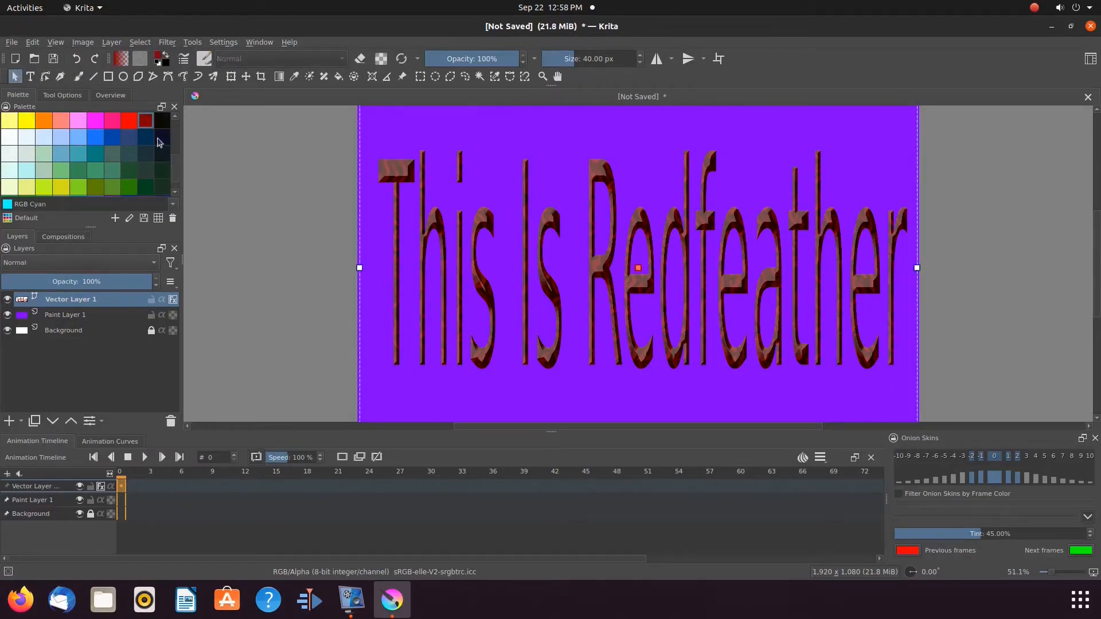
Step: Try the palette colors Napier green, Electric lime, RGB Red, half-Magenta and cold white in turn on the selected "This Is Redfeather" text
left_click(131, 189)
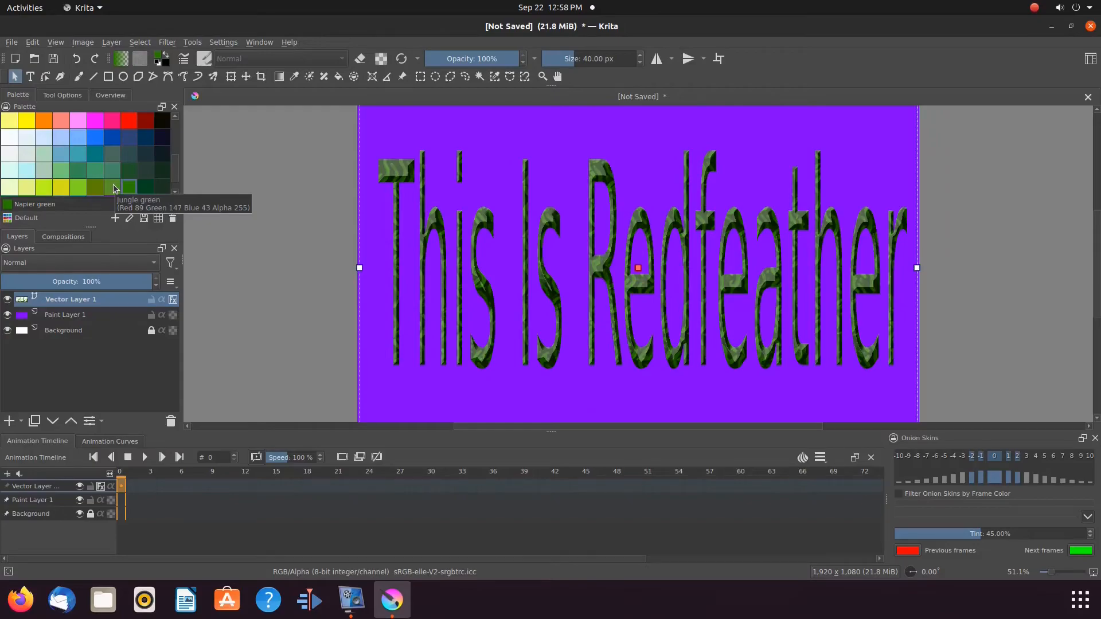
left_click(61, 189)
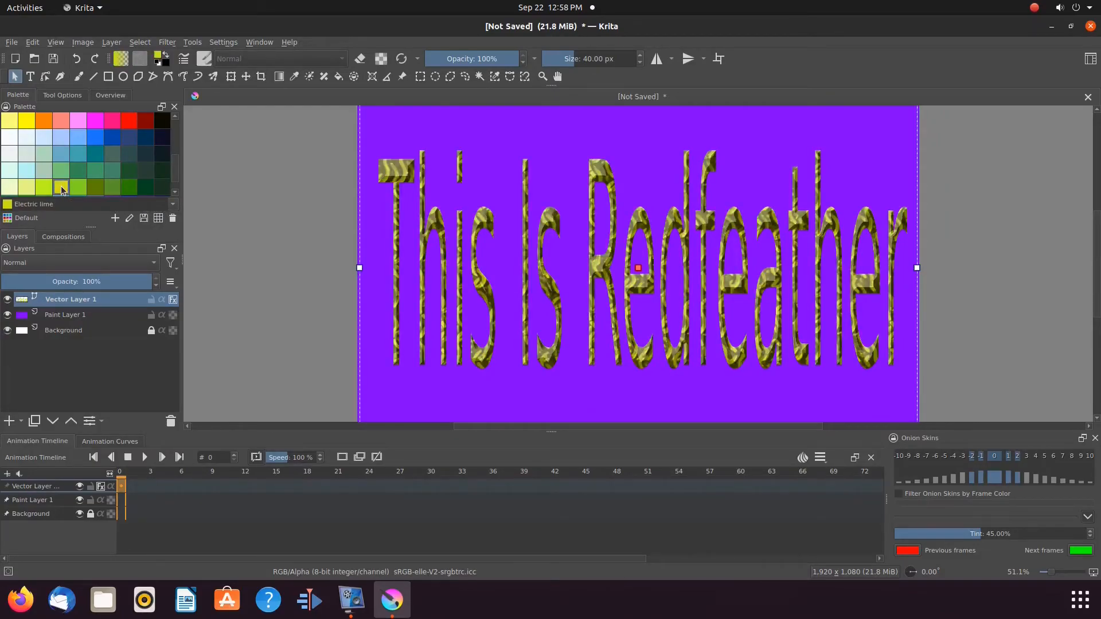
left_click(129, 121)
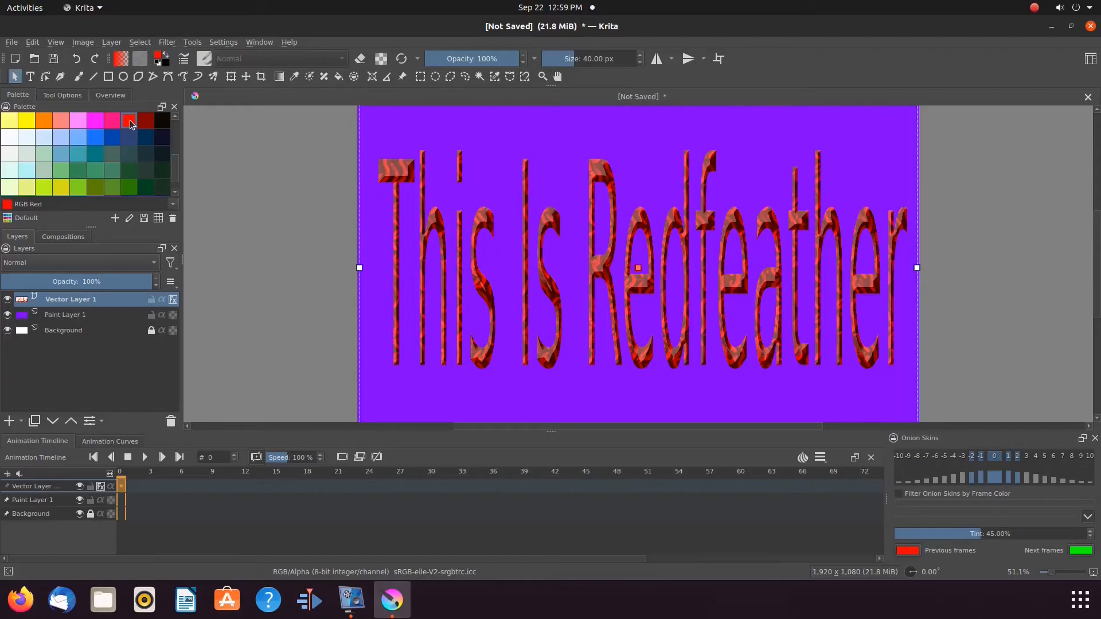
left_click(79, 123)
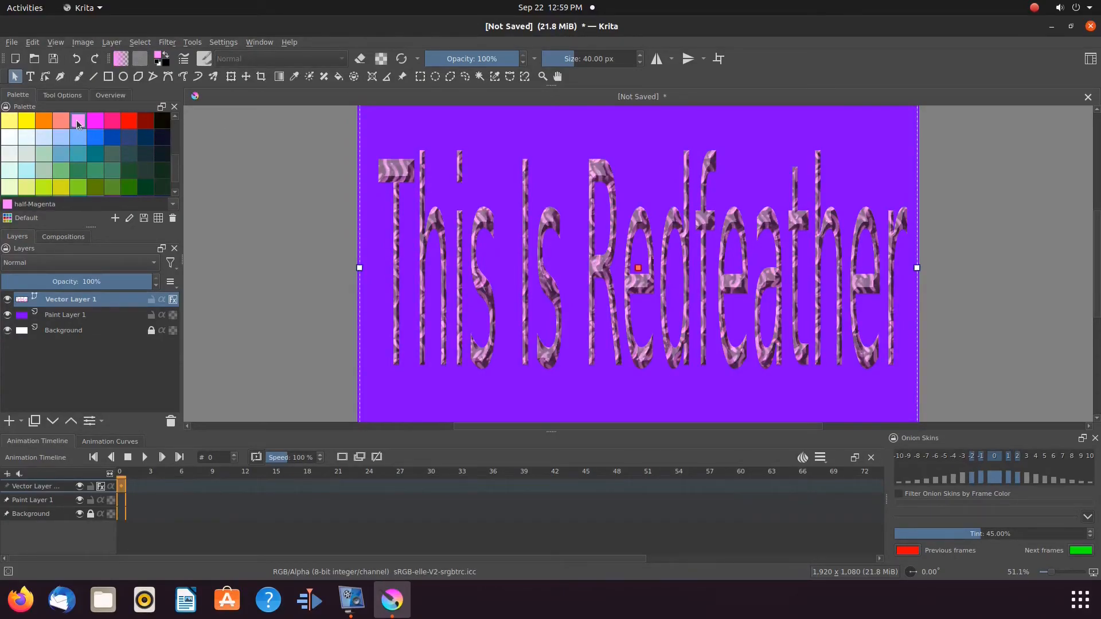
left_click(14, 139)
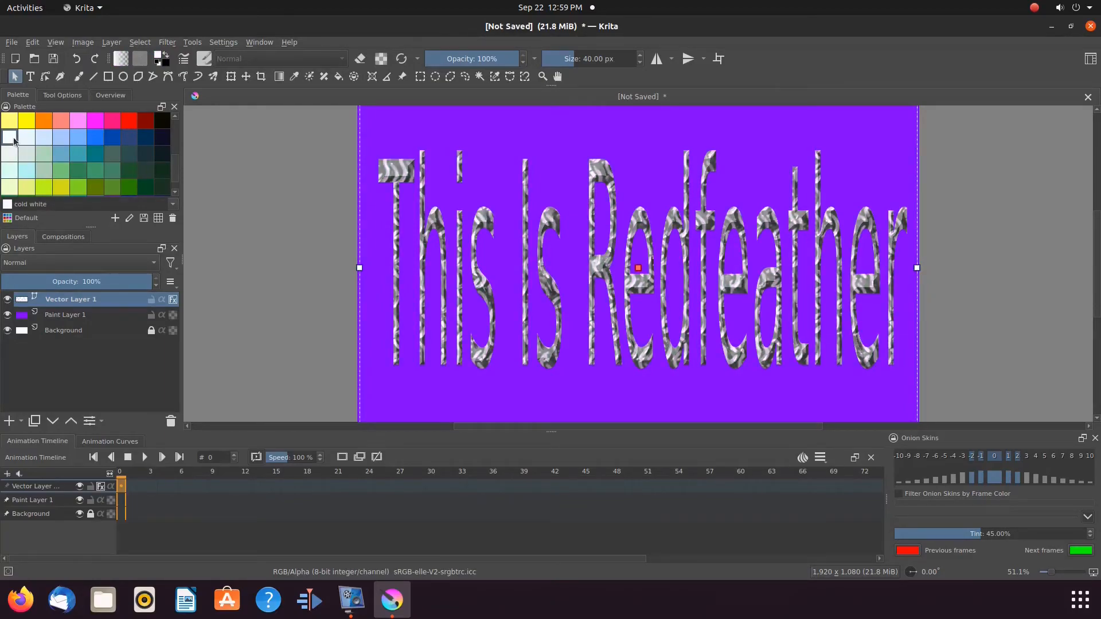
Step: Try paler palette colors including Diamond on the selected text, followed by Eucalyptus bright
left_click(13, 154)
left_click(13, 172)
scroll(177, 167, "down", 1)
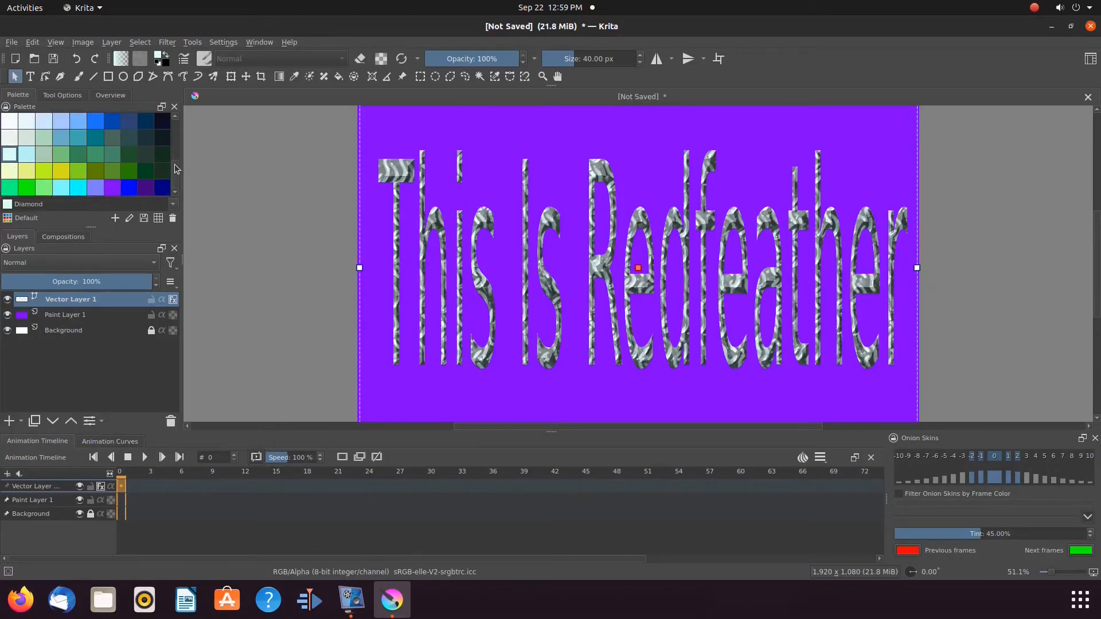
left_click(10, 188)
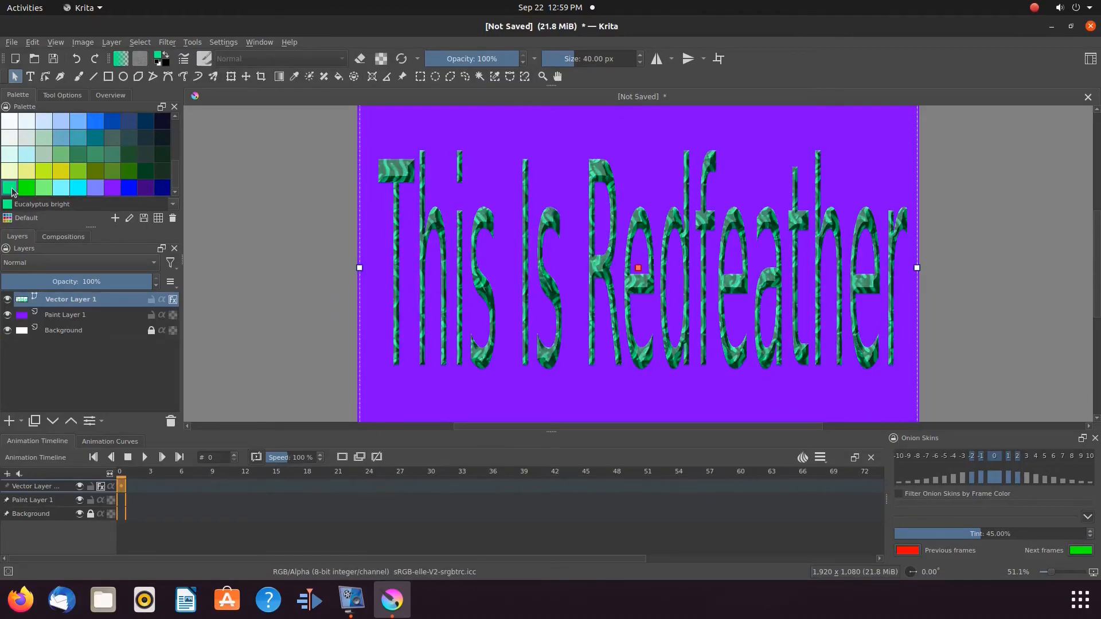
Step: Recolor the selected text with Orange, Mandarin and Tangerine in turn, ending with Coconut
scroll(175, 180, "up", 3)
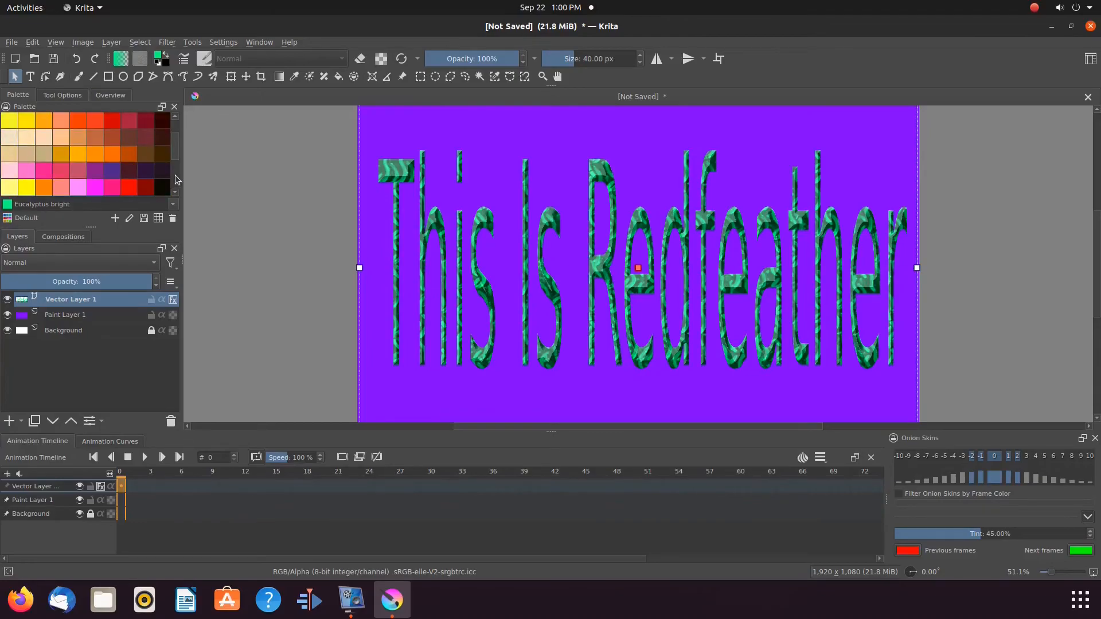
left_click(97, 156)
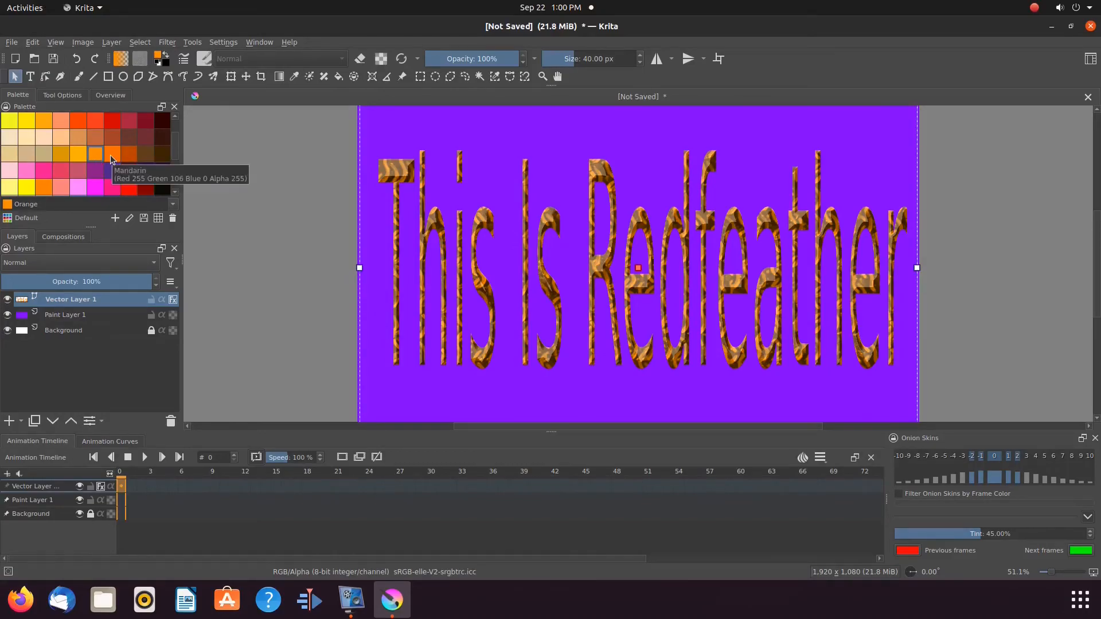
left_click(112, 158)
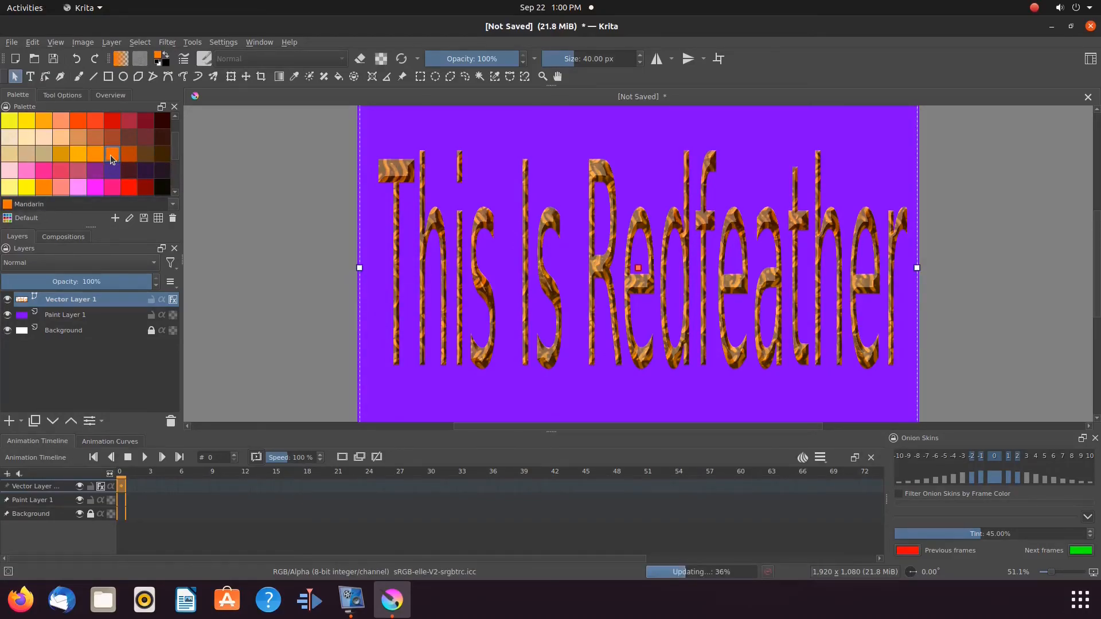
left_click(77, 155)
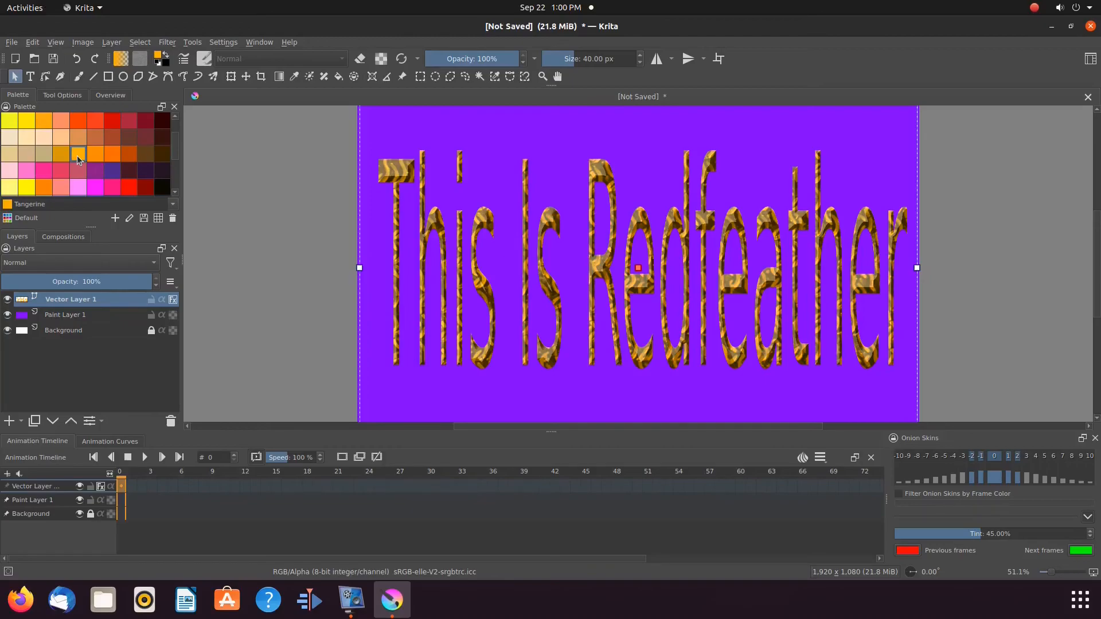
left_click(146, 155)
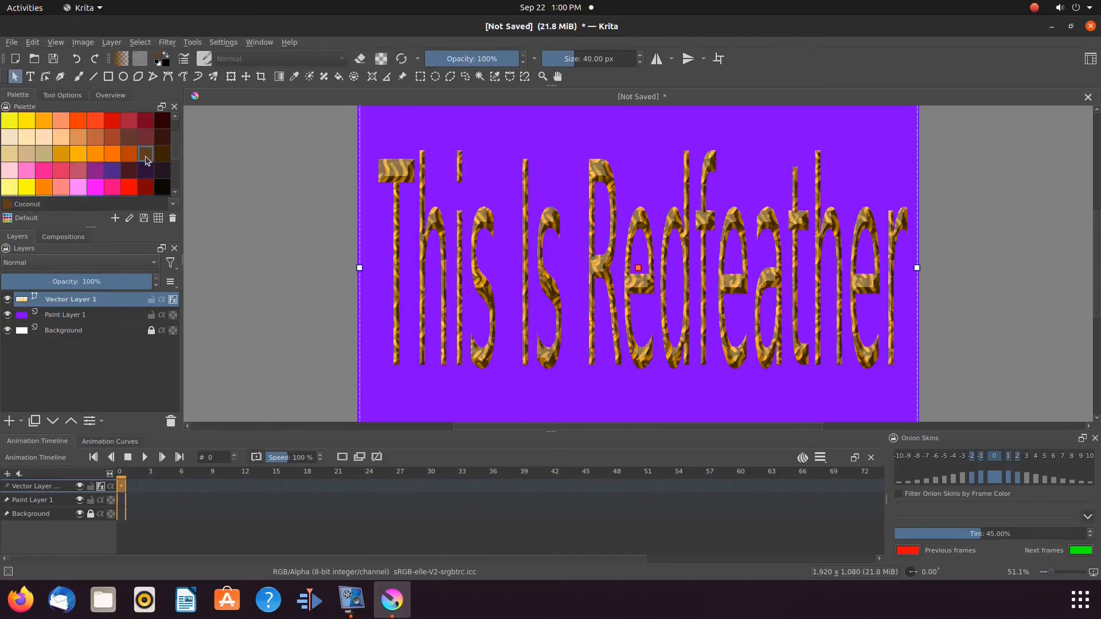